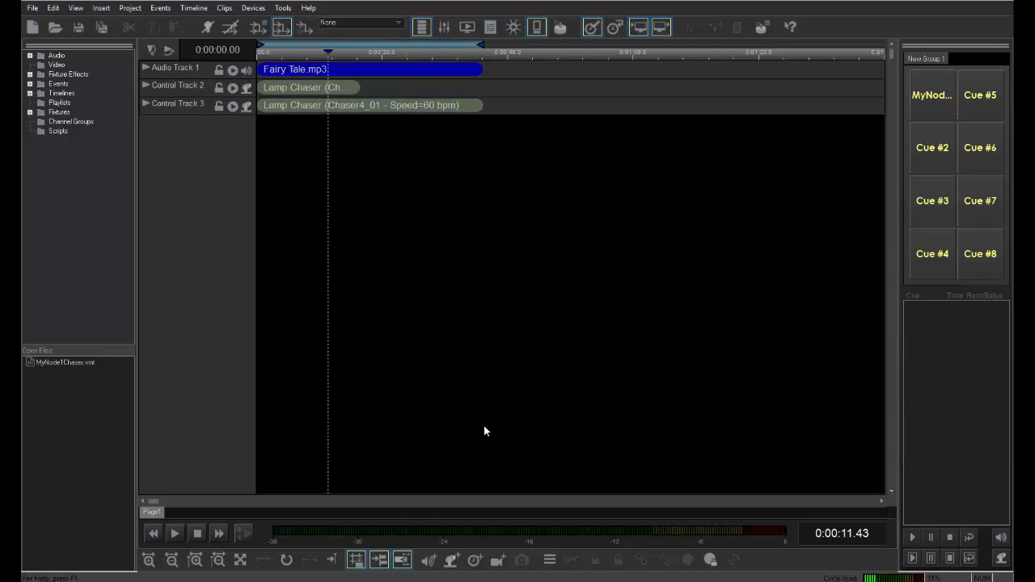
# Add an event track and place a Run Timeline event on it at about 33 s, near the end of the Fairy Tale.mp3 clip
pyautogui.click(474, 560)
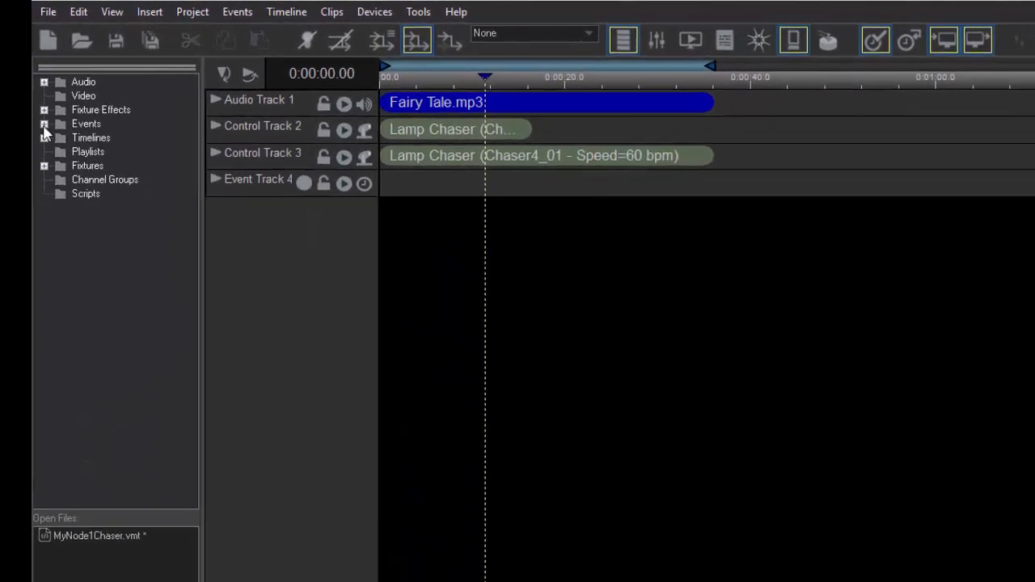
pyautogui.click(44, 123)
pyautogui.moveTo(113, 236); pyautogui.dragTo(696, 189)
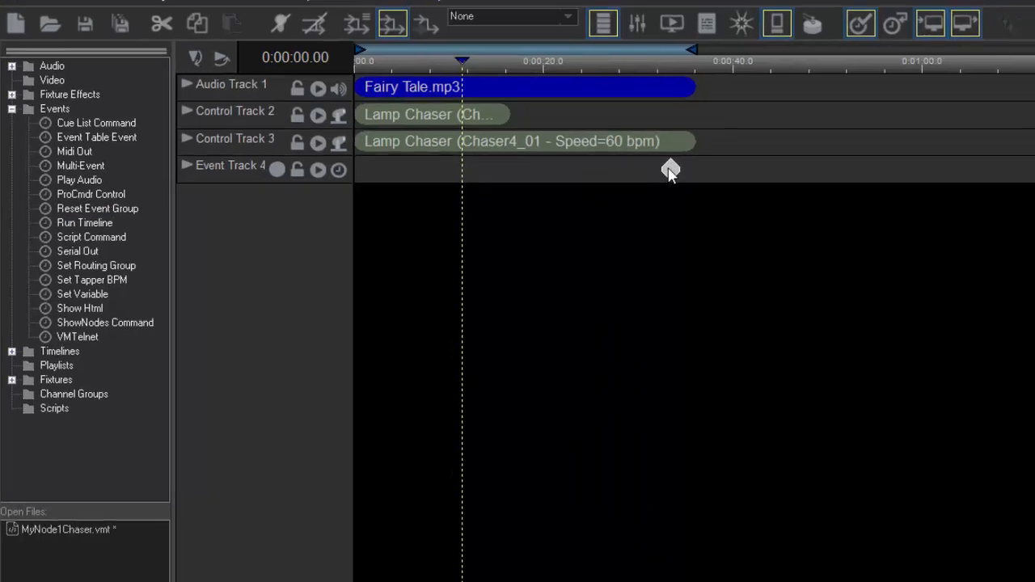
# Set the Run Timeline event on Event Track 4 to run the MyNode1Chaser timeline
pyautogui.doubleClick(696, 186)
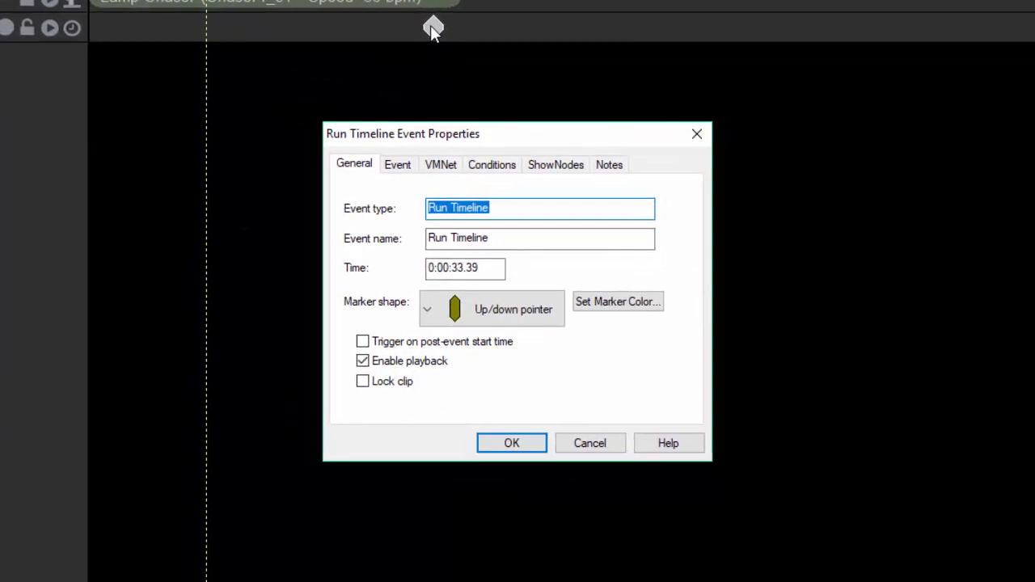
pyautogui.click(405, 164)
pyautogui.click(498, 200)
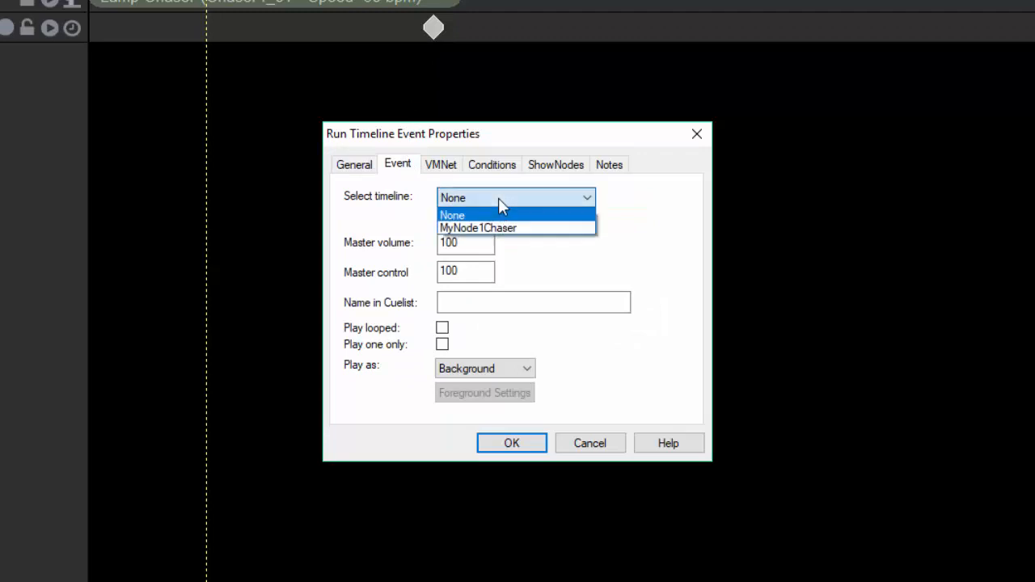
pyautogui.click(496, 226)
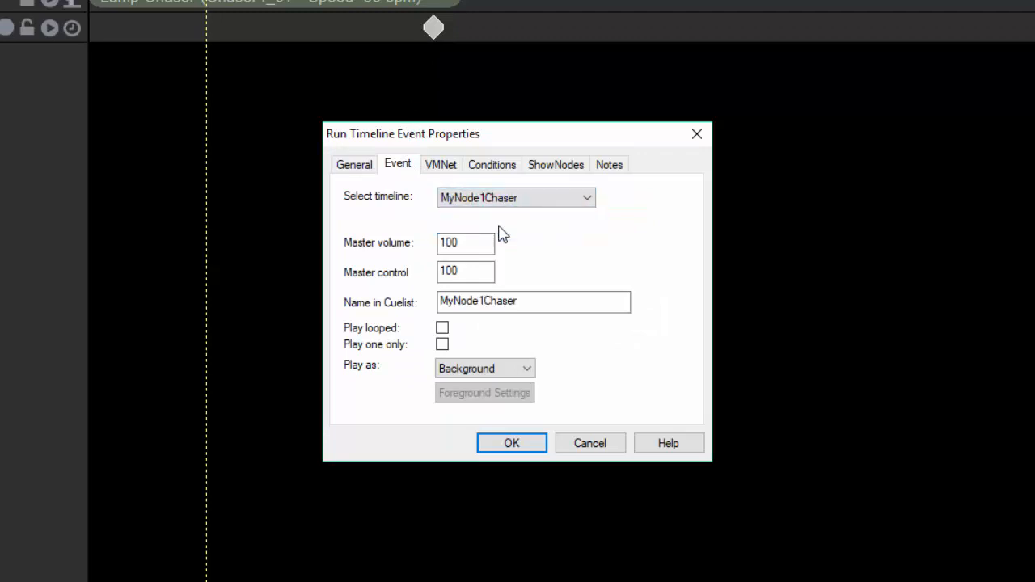
# Target the Run Timeline event at the ShowNodes device MyNode1 and confirm its properties
pyautogui.click(547, 164)
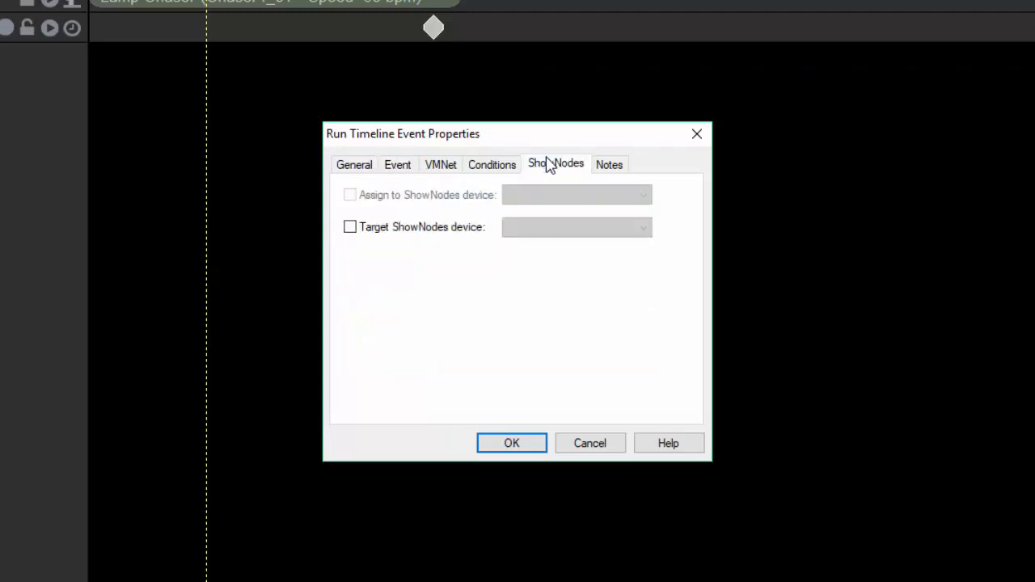
pyautogui.click(459, 229)
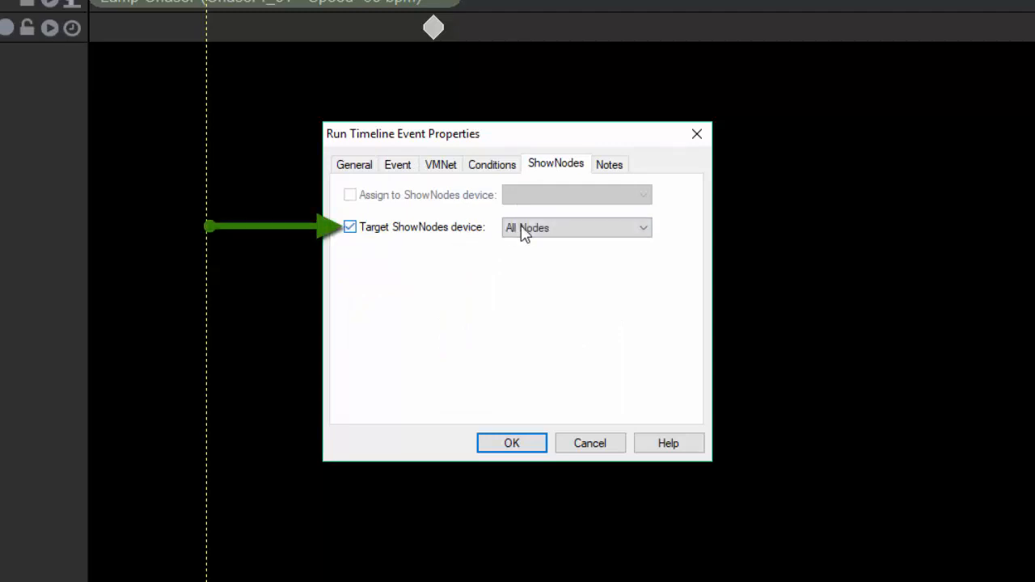
pyautogui.click(523, 228)
pyautogui.click(536, 261)
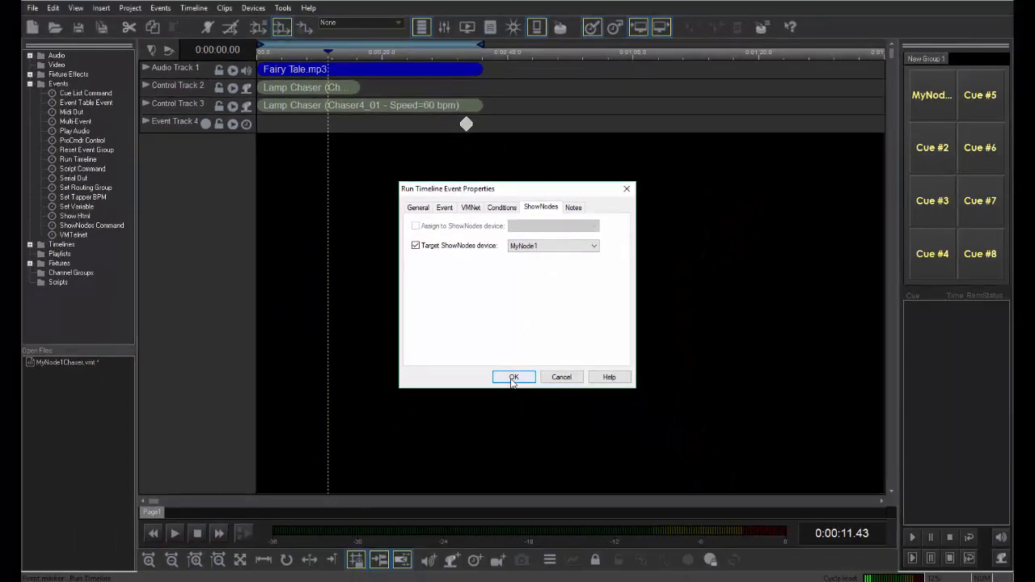
pyautogui.click(512, 444)
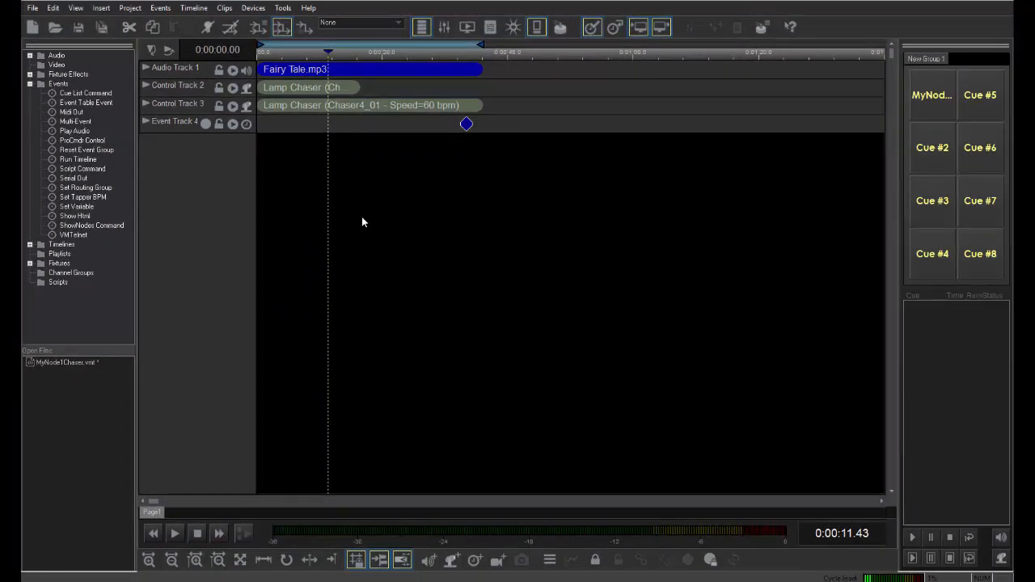
# Build and upload the project files to all nodes from the ShowNodes Manager, with MyNode1 selected and no forced rebuild or upload
pyautogui.click(254, 9)
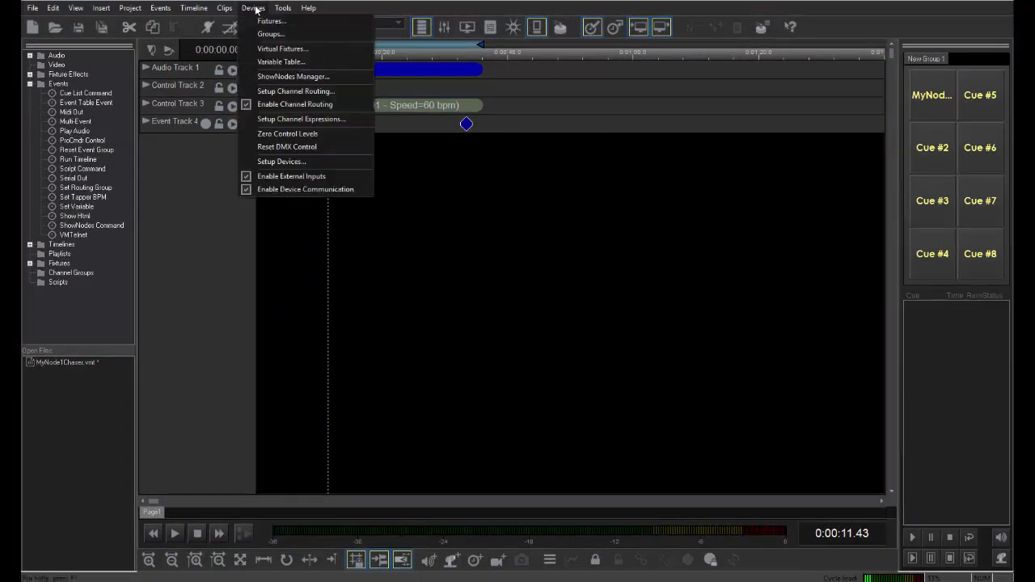
pyautogui.click(274, 76)
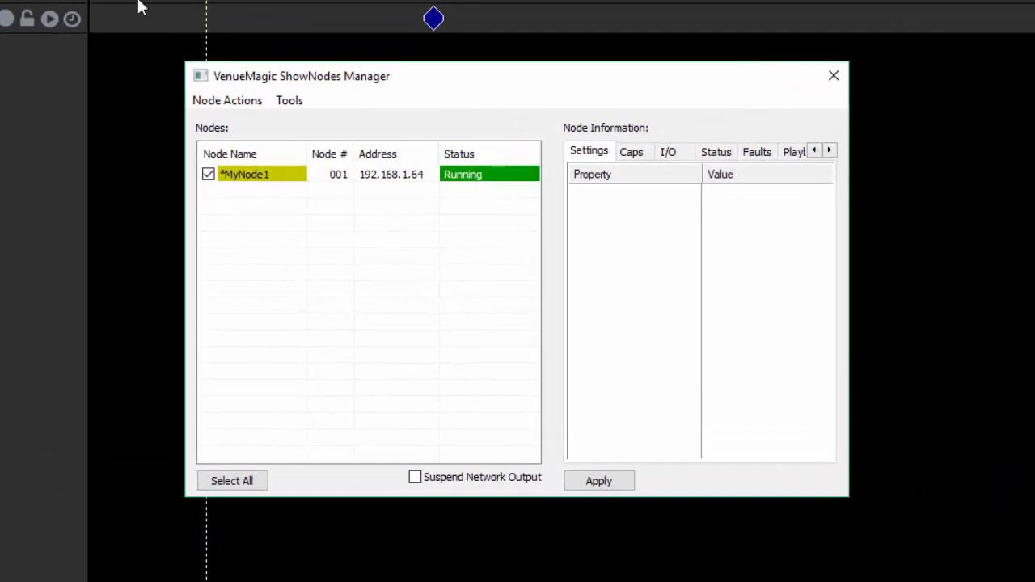
pyautogui.click(249, 174)
pyautogui.click(225, 100)
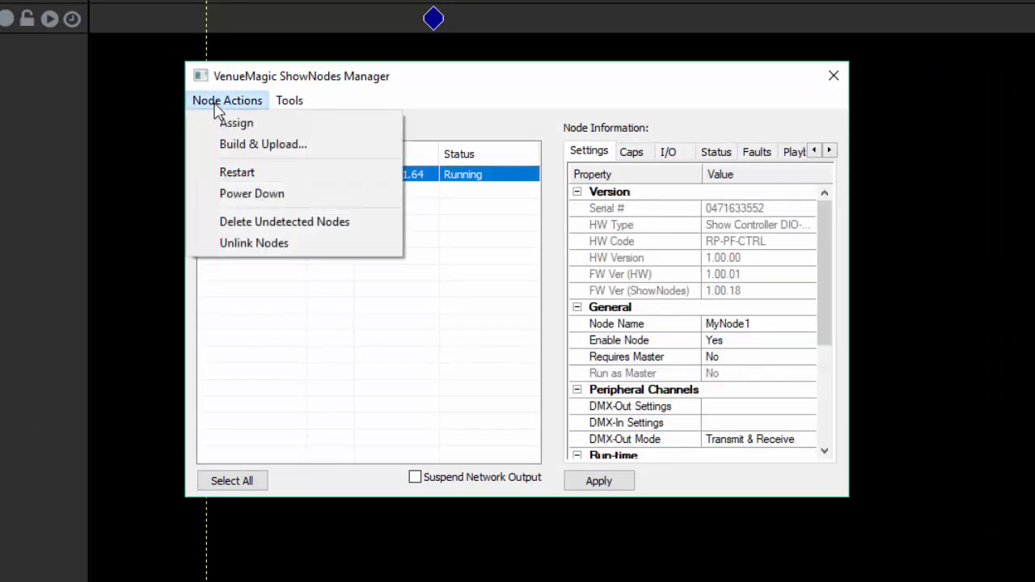
pyautogui.click(224, 143)
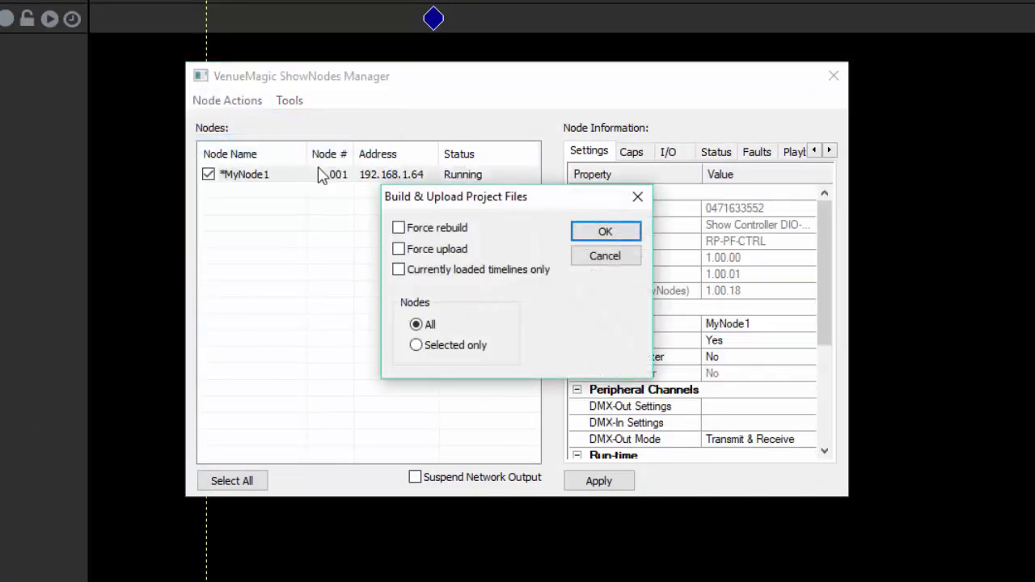
pyautogui.click(598, 234)
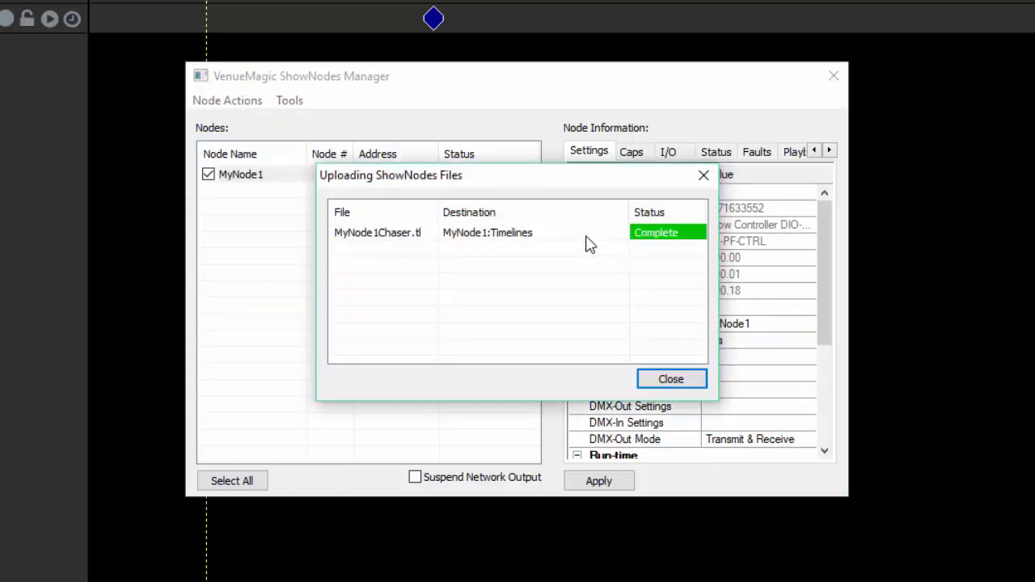
pyautogui.click(670, 378)
# Turn off looped playback in the Run Timeline event of the MyNode1Chaser cue button, with the ShowNodes Manager moved aside
pyautogui.moveTo(638, 89); pyautogui.dragTo(900, 216)
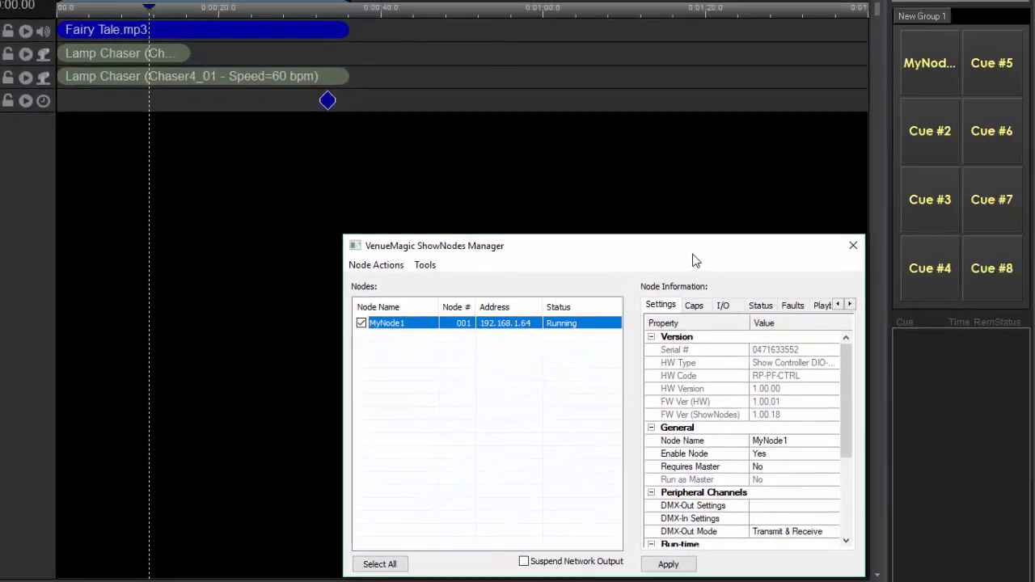
pyautogui.rightClick(929, 41)
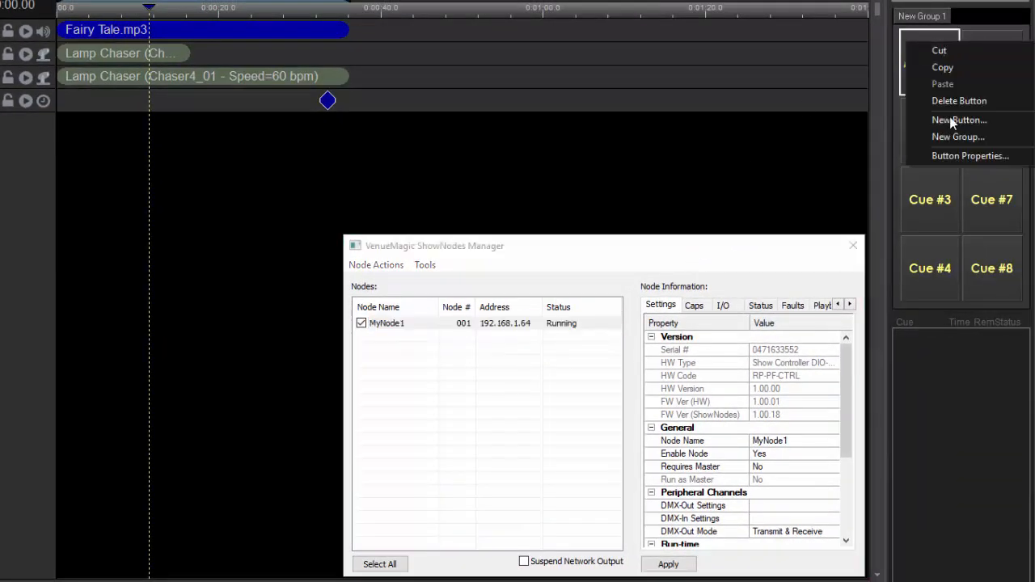
pyautogui.click(956, 155)
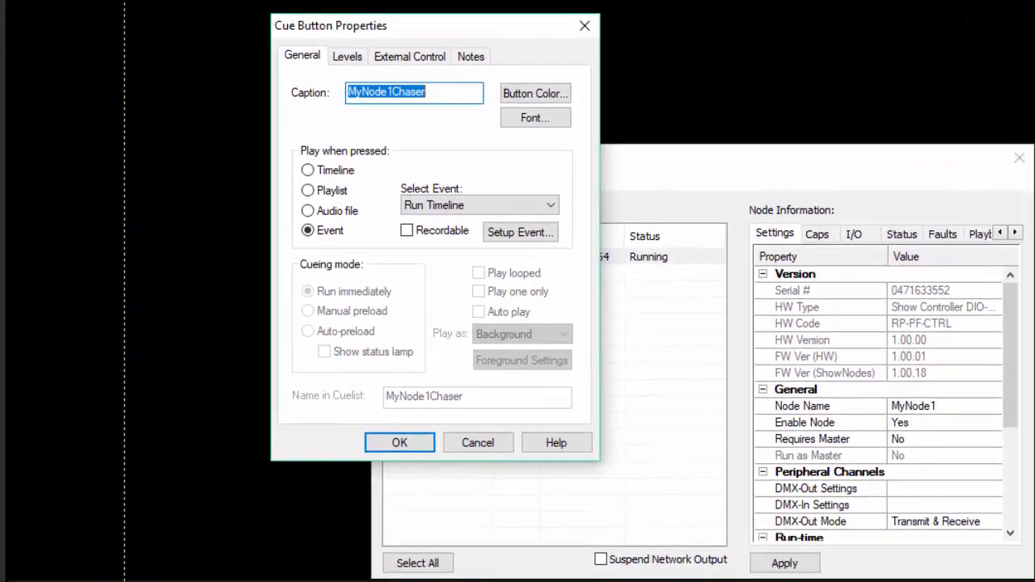
pyautogui.click(529, 235)
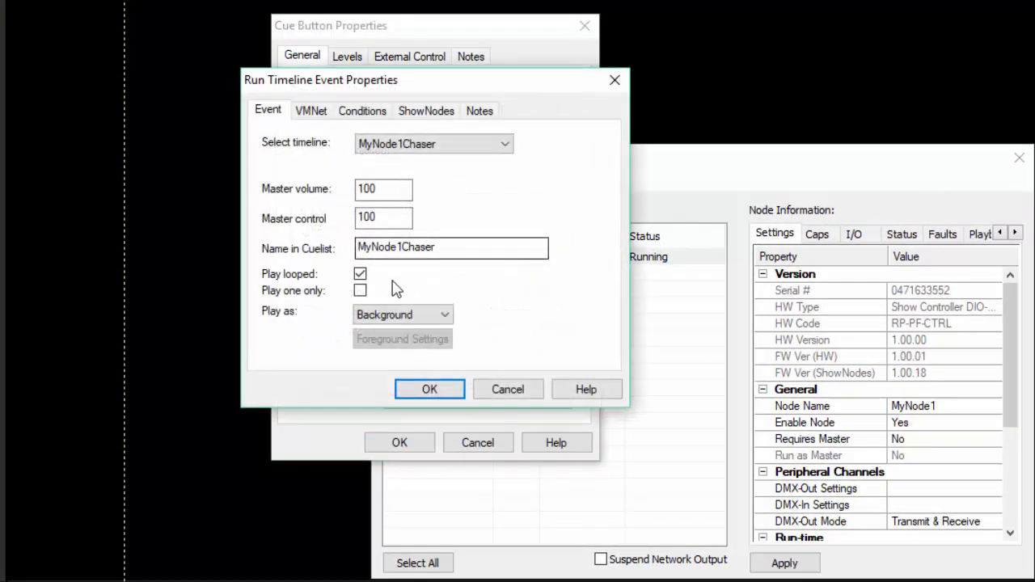
pyautogui.click(360, 277)
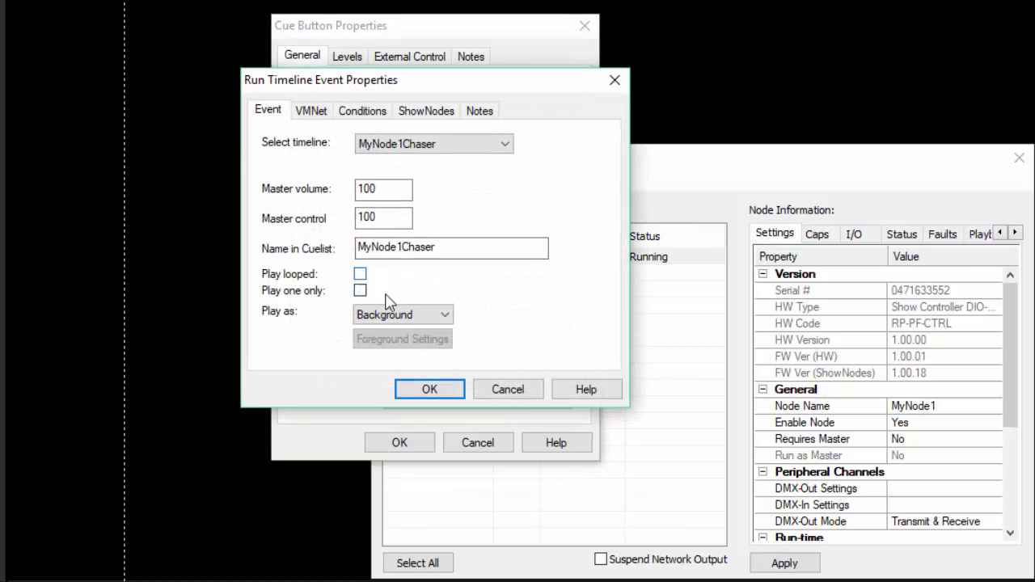
pyautogui.click(429, 389)
pyautogui.click(400, 443)
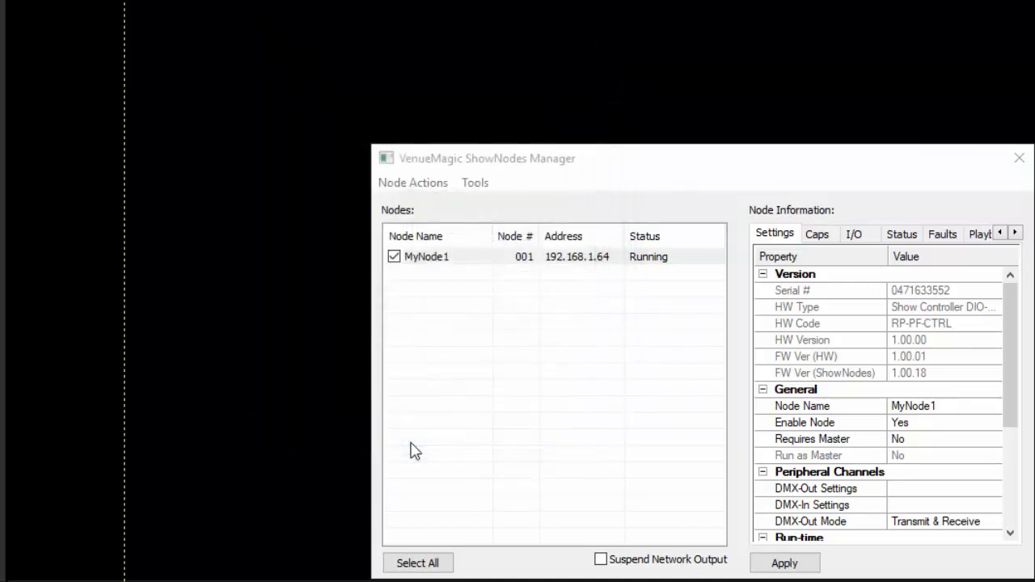
# Run the MyNode1Chaser cue with MyNode1's playback information displayed, and stop all playback on the node
pyautogui.click(516, 258)
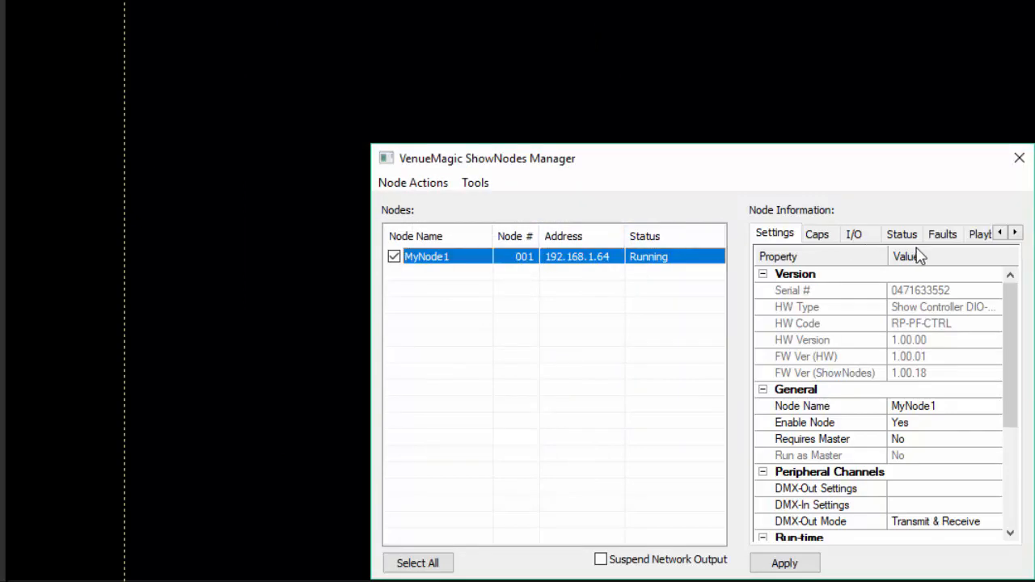
pyautogui.click(985, 239)
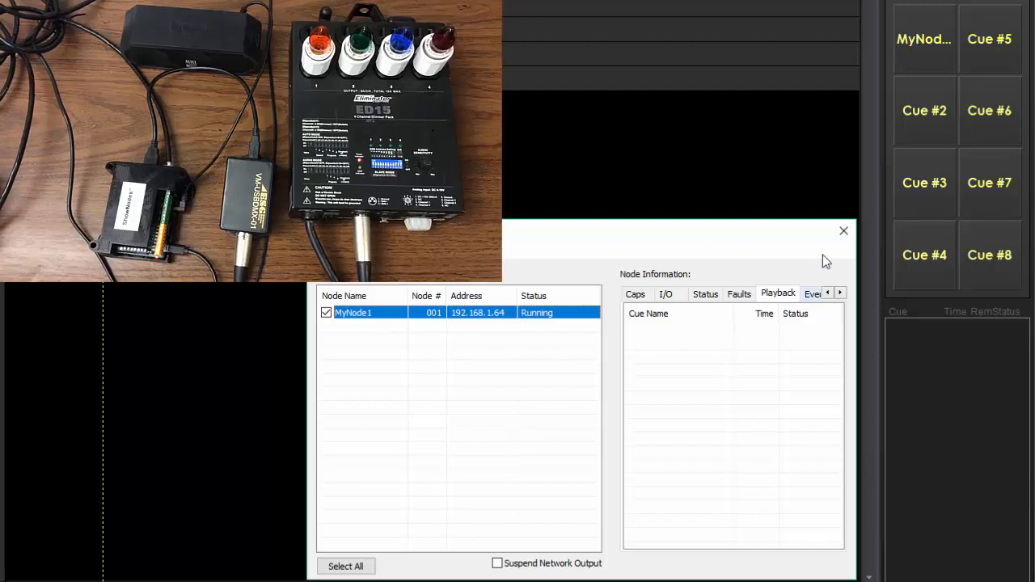
pyautogui.click(920, 48)
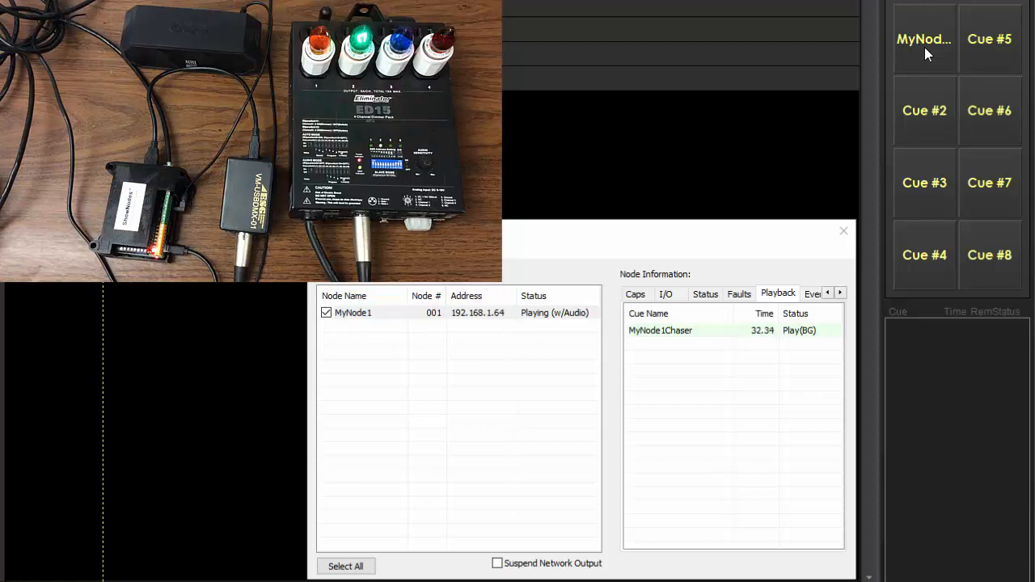
pyautogui.click(924, 47)
pyautogui.rightClick(773, 330)
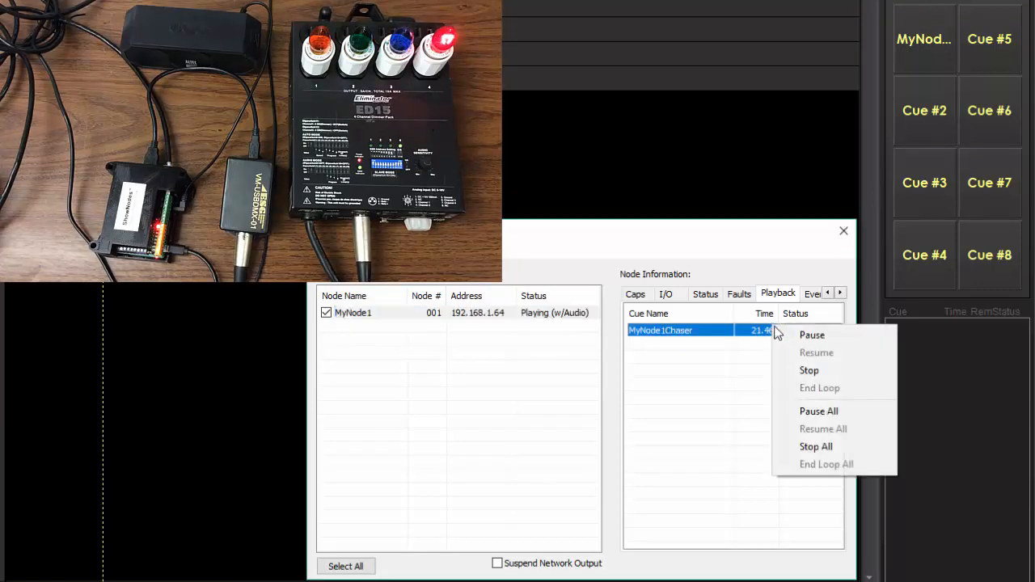
pyautogui.click(817, 444)
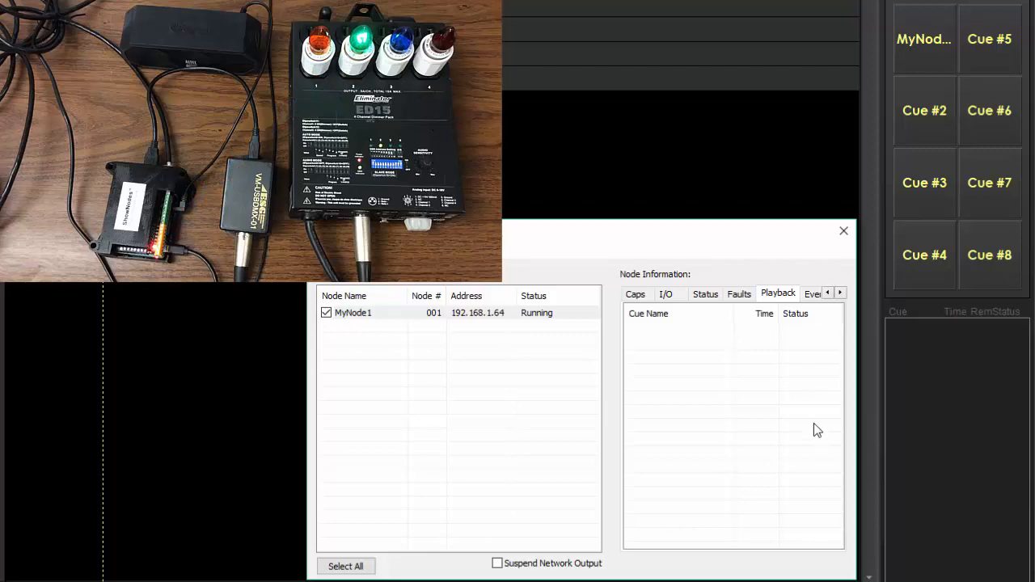
# Zero all of MyNode1's outputs with the zo command in its console, and close the console and the ShowNodes Manager
pyautogui.doubleClick(567, 316)
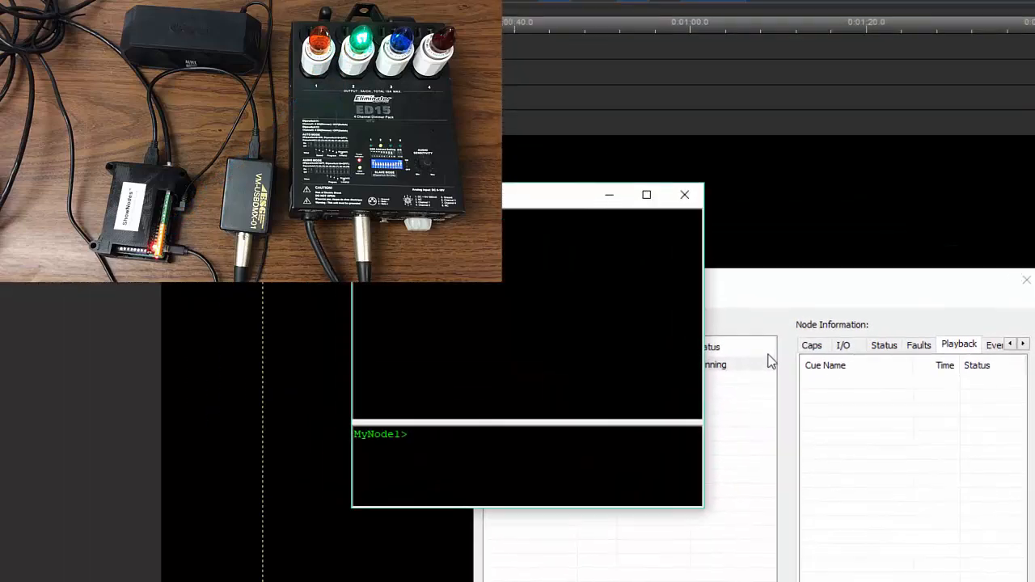
pyautogui.write('zo')
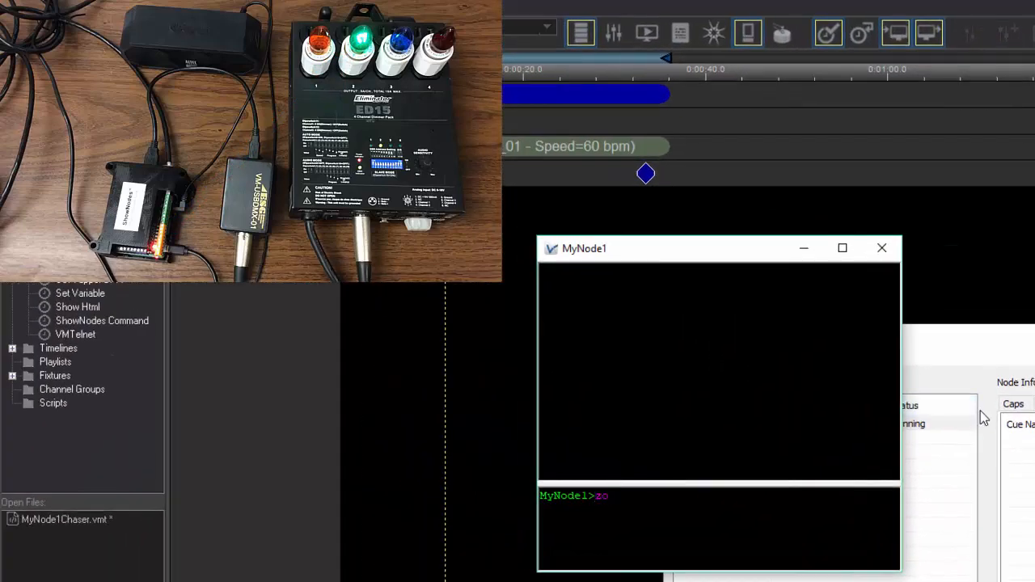
pyautogui.press('Return')
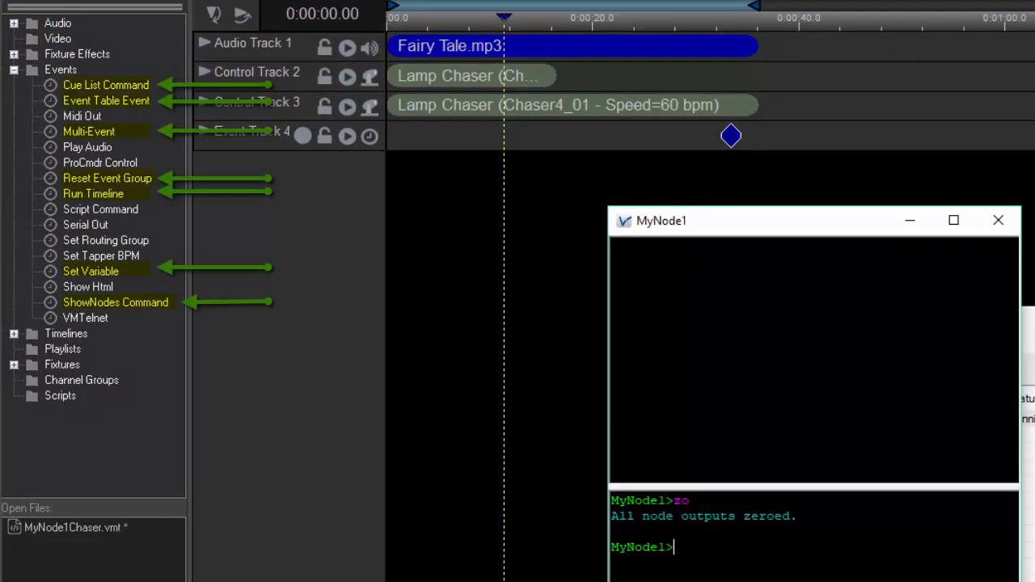
pyautogui.click(998, 220)
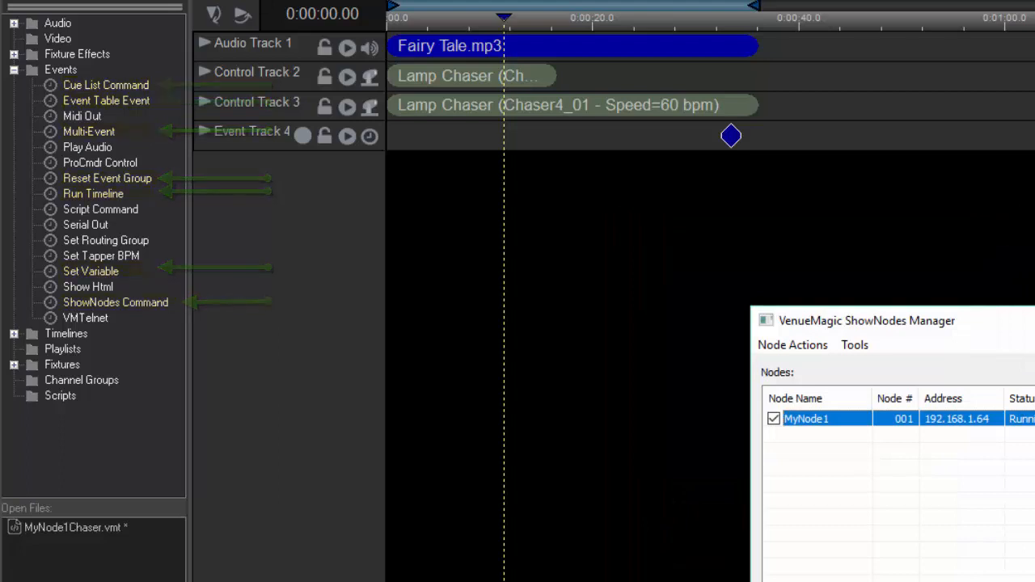
pyautogui.hotkey('alt', 'F4')
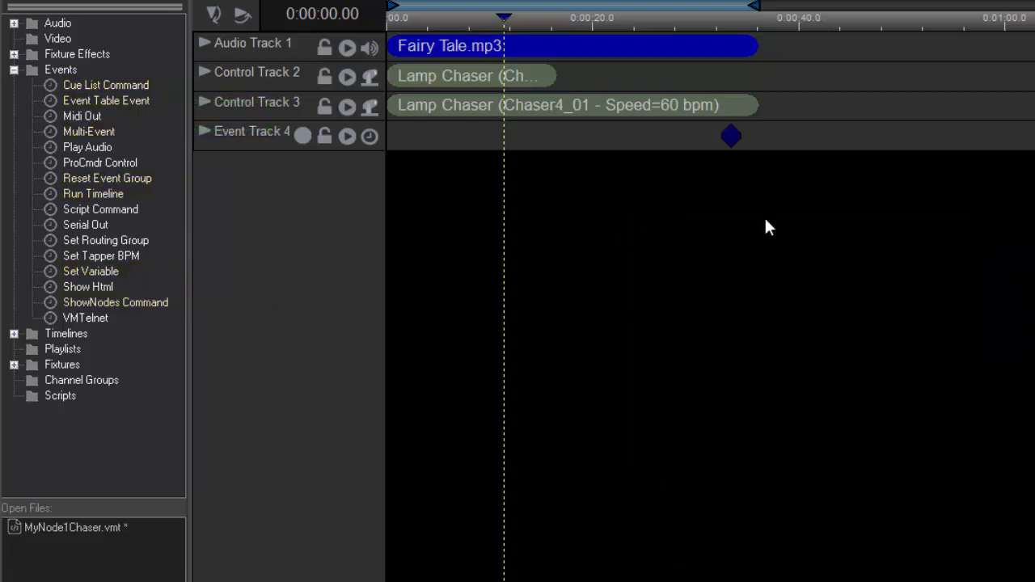
# Set the Run Timeline event on Event Track 4 to play as Foreground 1 and open its foreground playback settings
pyautogui.doubleClick(731, 138)
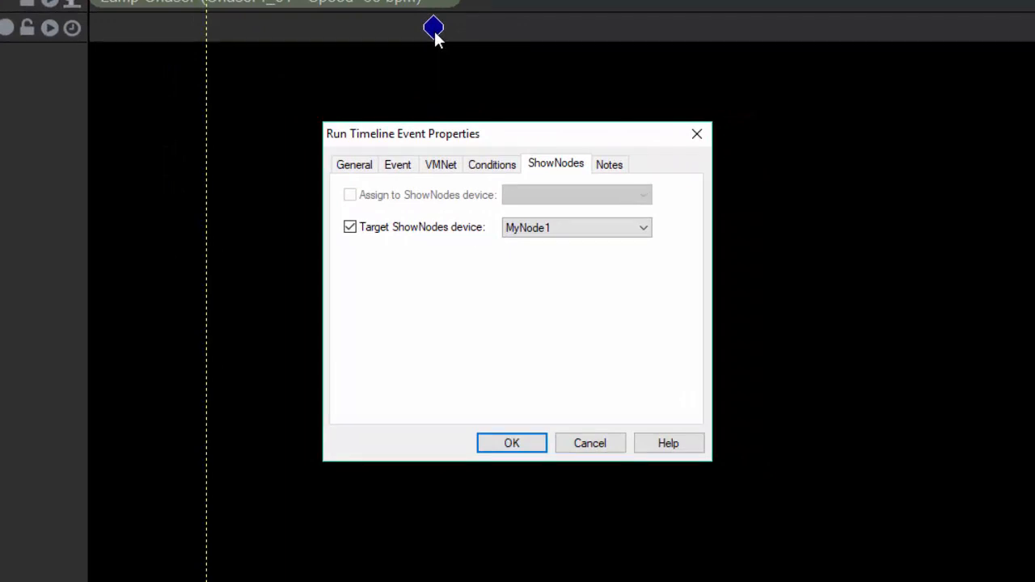
pyautogui.click(397, 166)
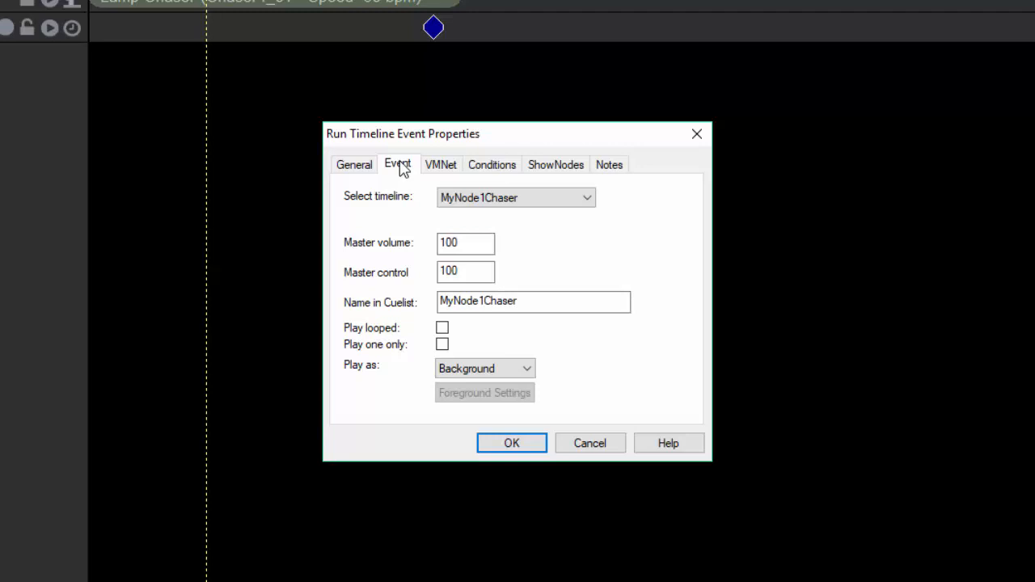
pyautogui.click(525, 368)
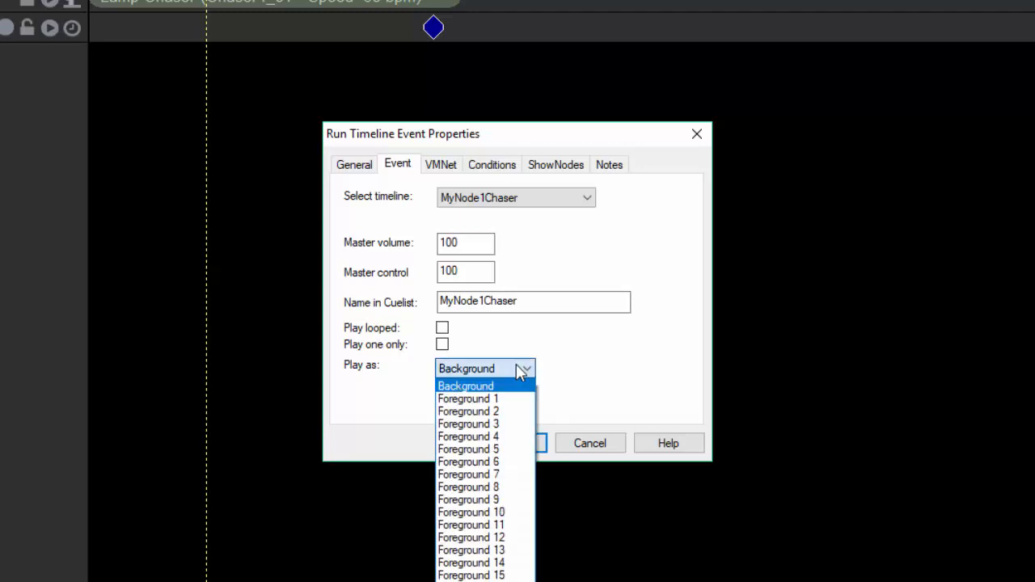
pyautogui.click(508, 400)
pyautogui.click(503, 398)
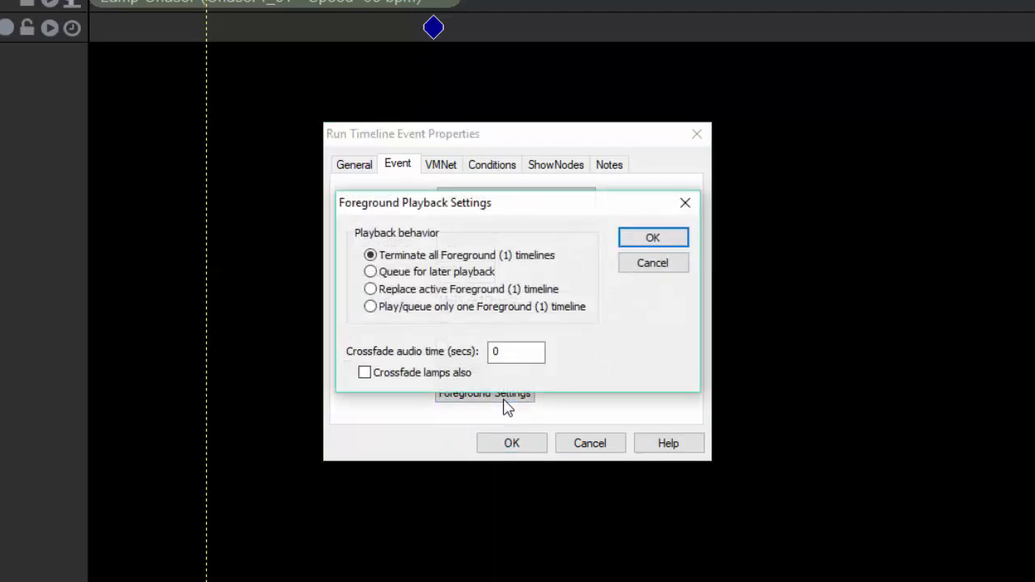